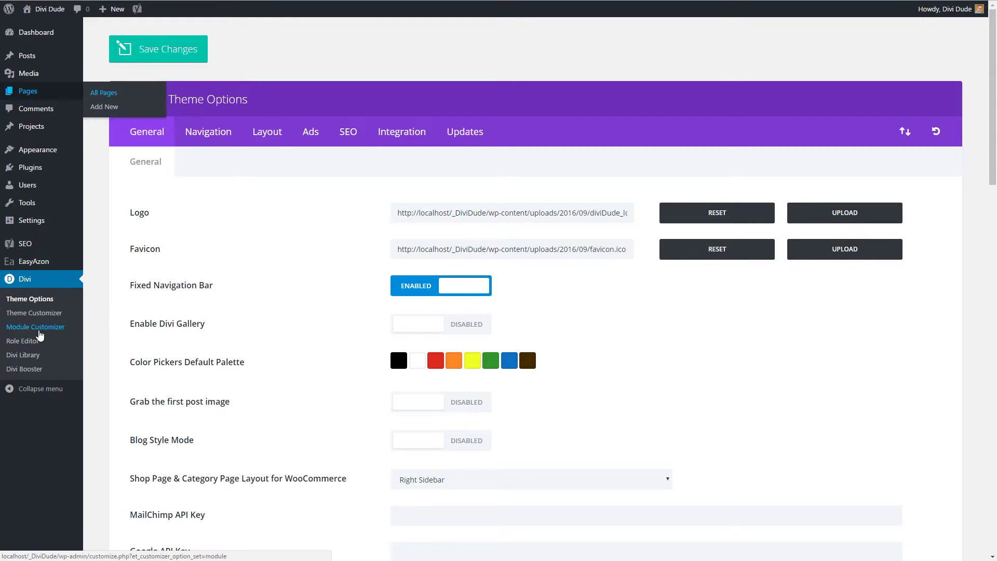
View the Contact Form font size, style and padding options in the Module Customizer, then close it.
left_click(40, 331)
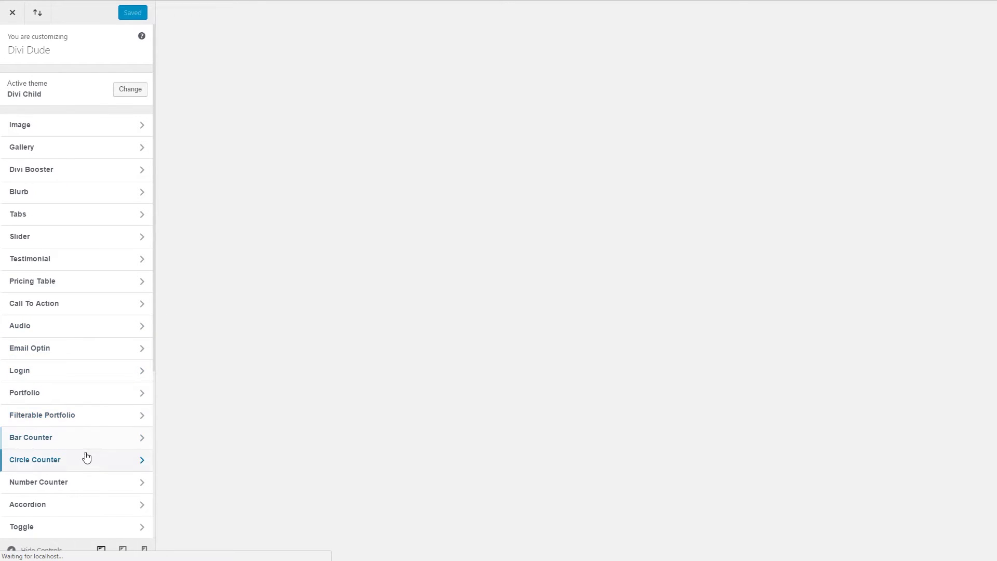
scroll(85, 468, "down", 4)
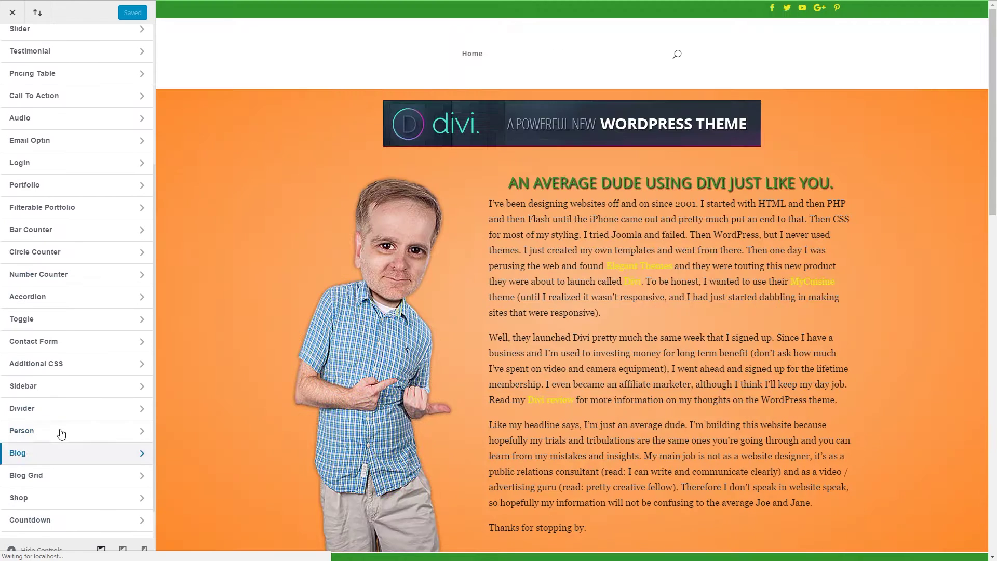
left_click(145, 346)
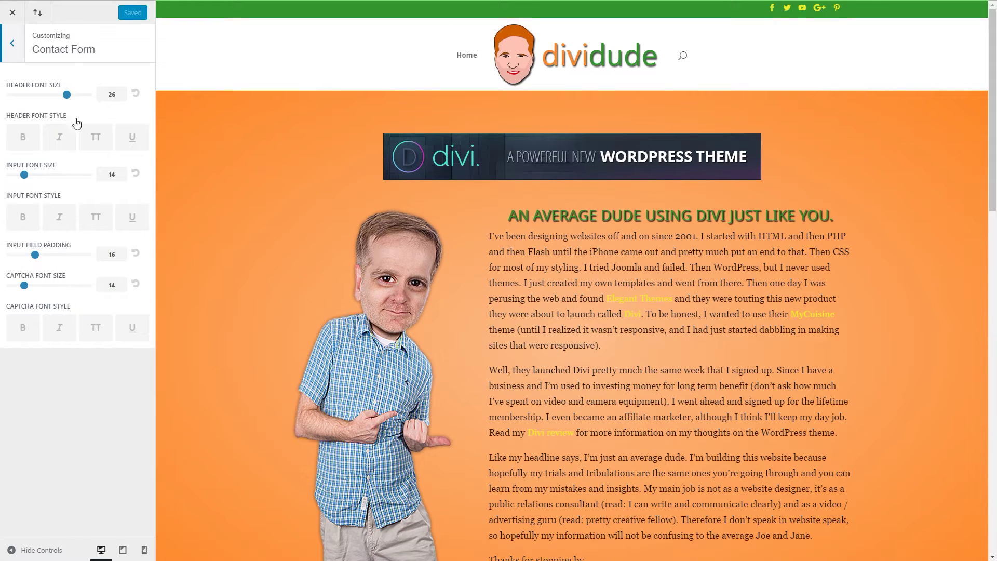
left_click(12, 12)
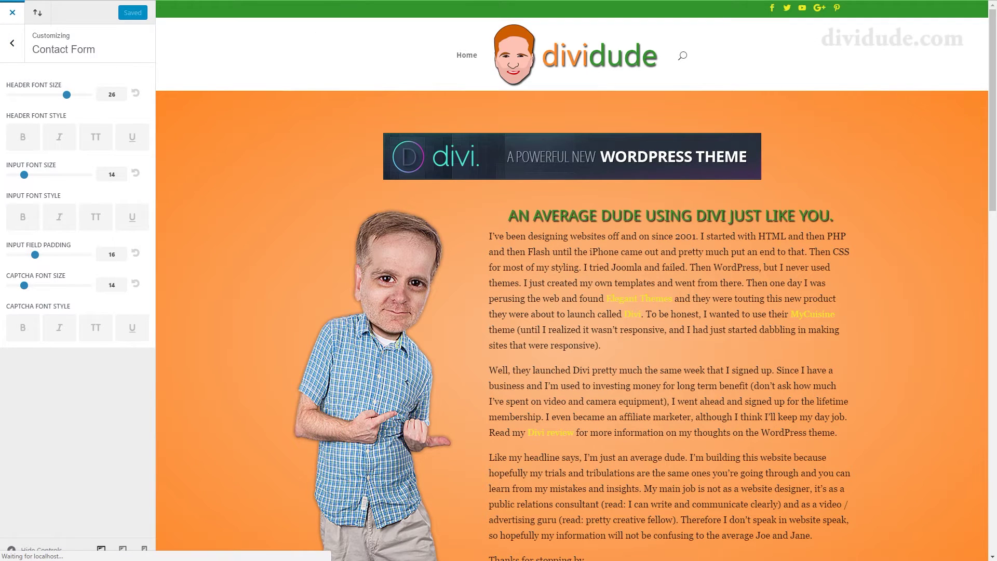
Open the Contact Form module's settings and look through its General options.
scroll(528, 329, "down", 6)
scroll(534, 326, "down", 4)
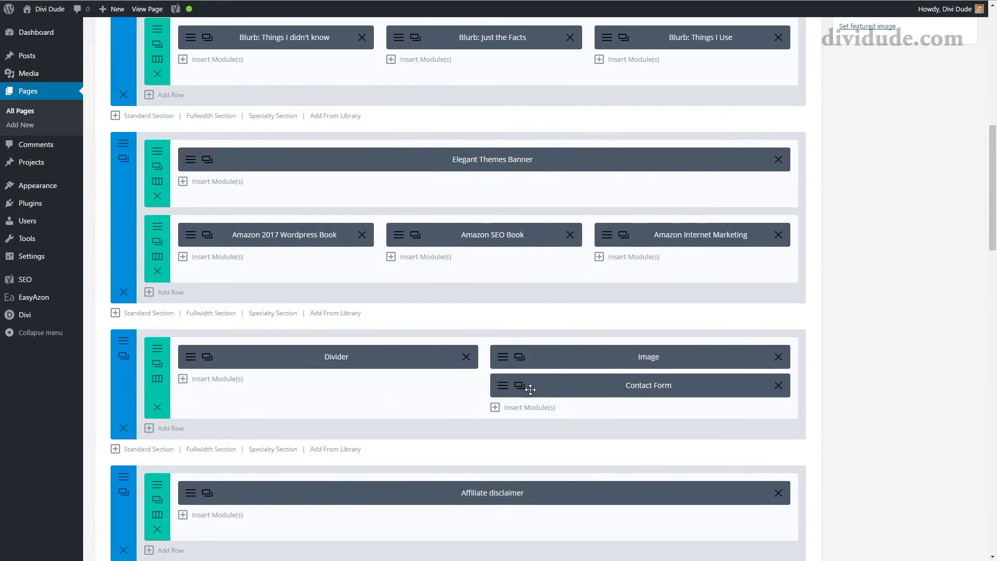
left_click(504, 387)
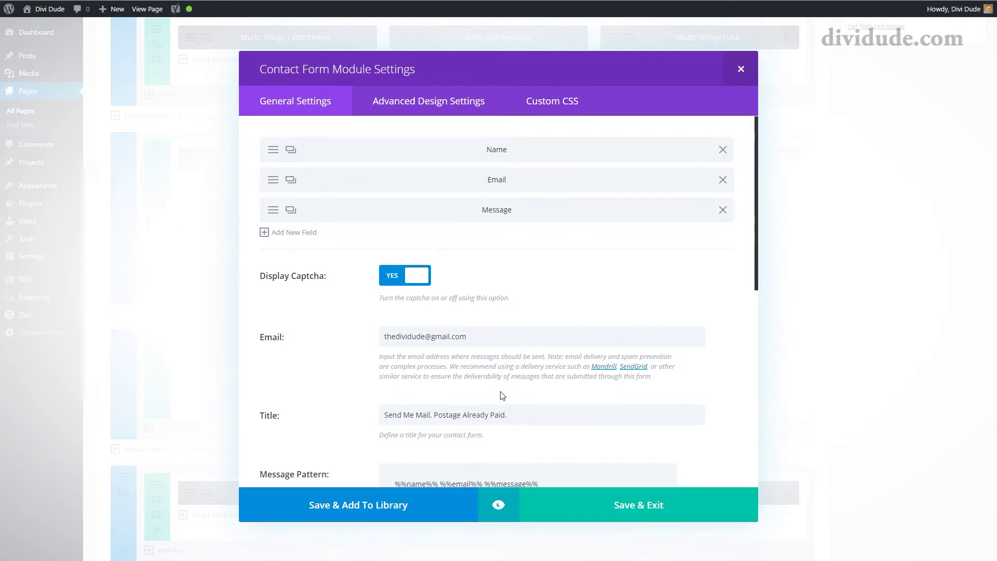
scroll(501, 390, "down", 7)
scroll(501, 391, "down", 2)
scroll(499, 393, "up", 5)
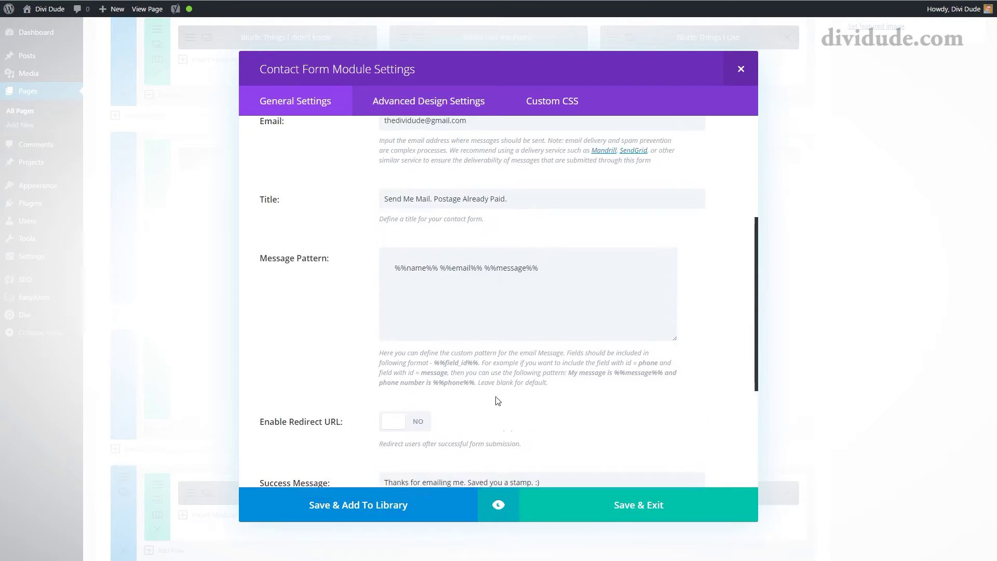
scroll(495, 396, "up", 2)
scroll(493, 385, "up", 2)
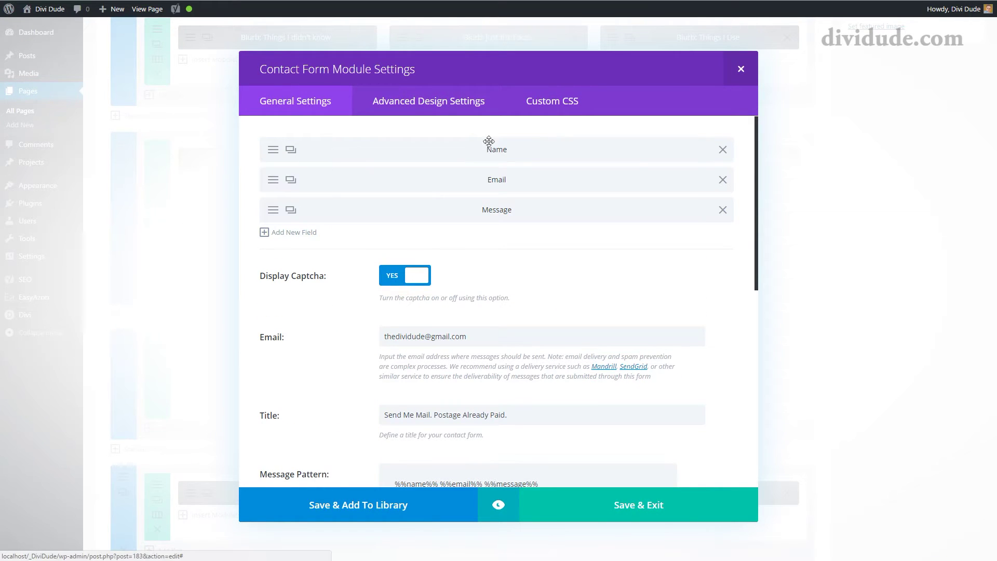
Browse the Contact Form's Advanced Design Settings, then move on to its Custom CSS options.
left_click(443, 110)
scroll(570, 265, "down", 5)
scroll(574, 278, "down", 5)
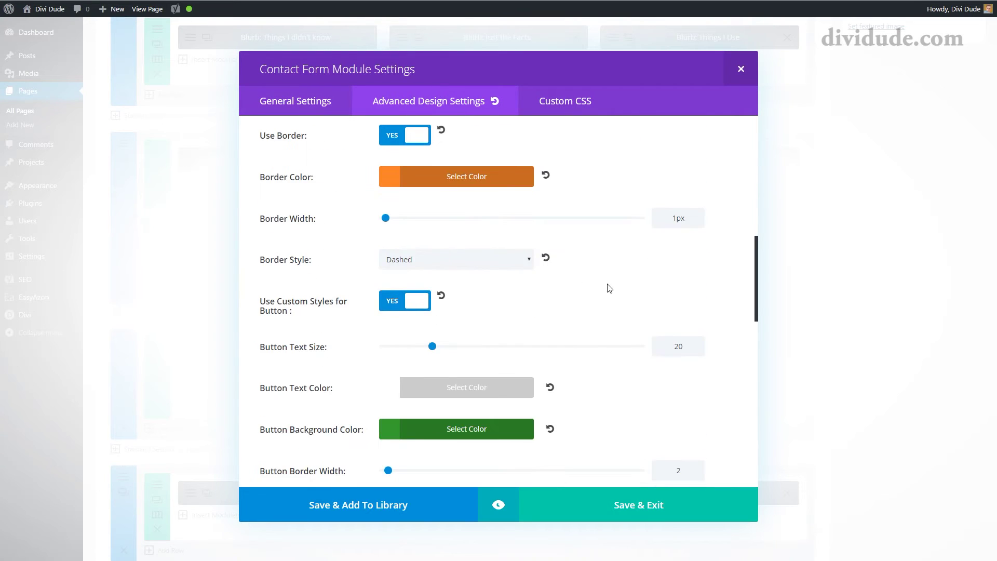
scroll(608, 287, "down", 5)
scroll(661, 311, "down", 1)
scroll(661, 314, "up", 5)
scroll(656, 314, "up", 5)
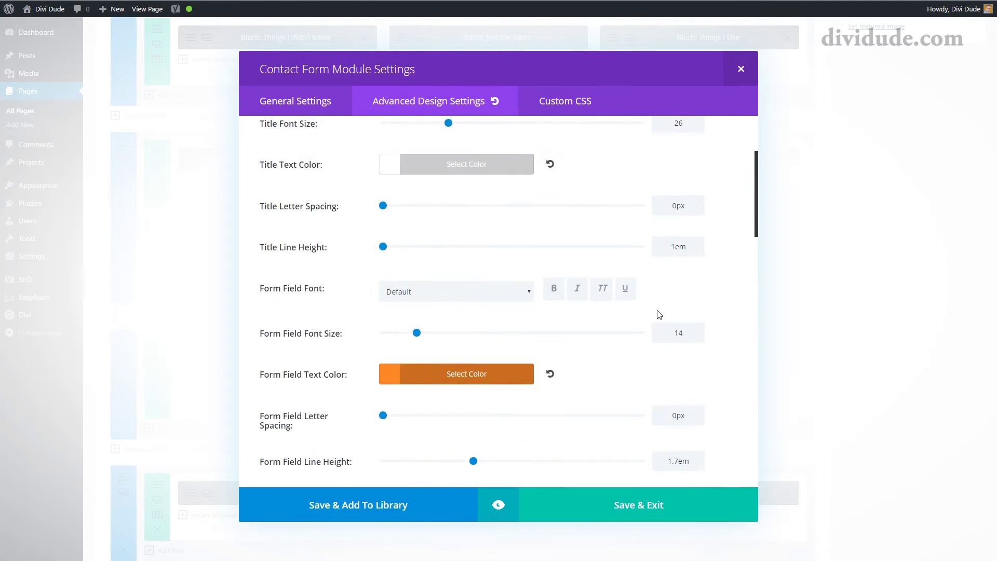
scroll(644, 288, "up", 4)
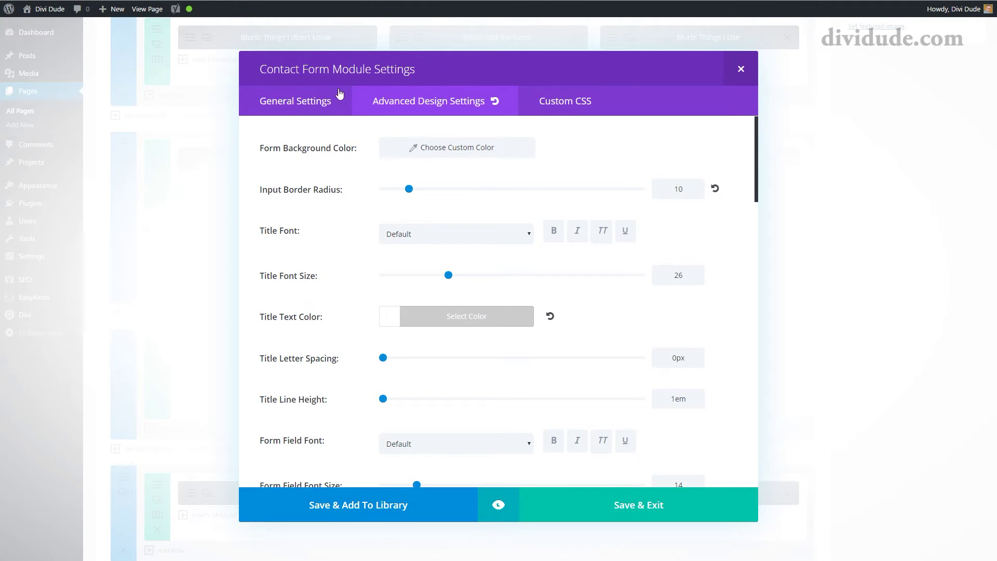
left_click(573, 111)
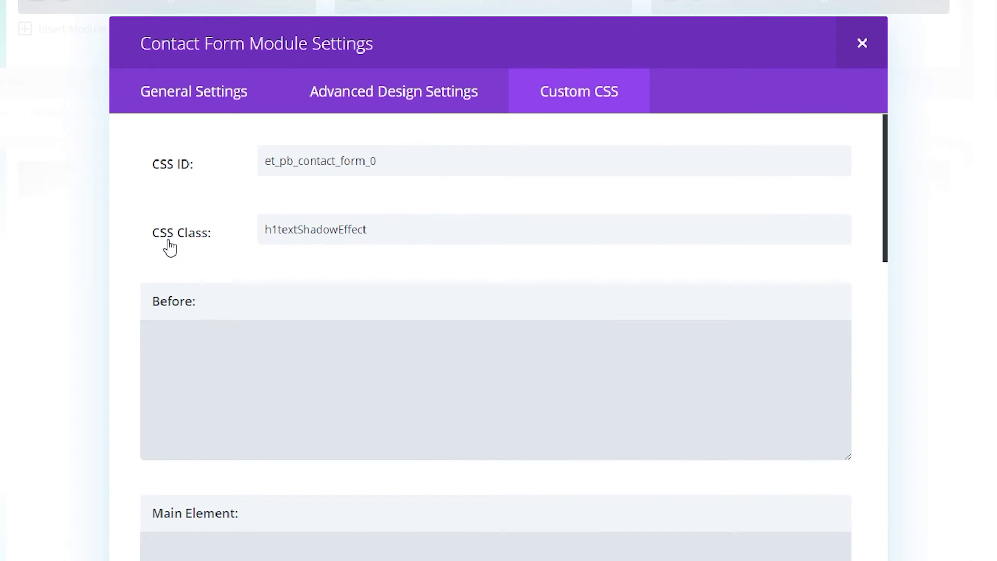
Add contactFormButton after h1textShadowEffect in the module's CSS Class and save the module.
left_click(410, 227)
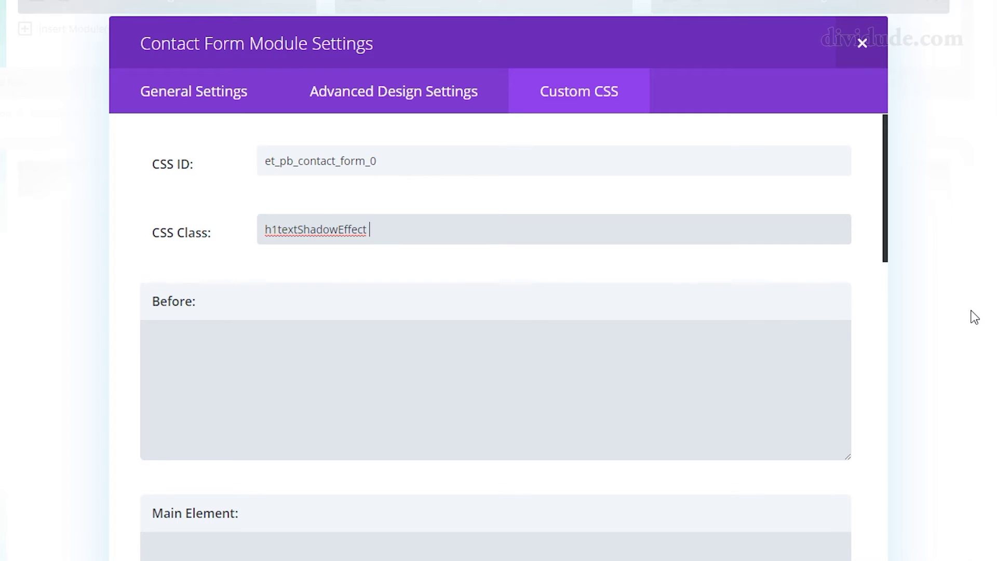
type("co")
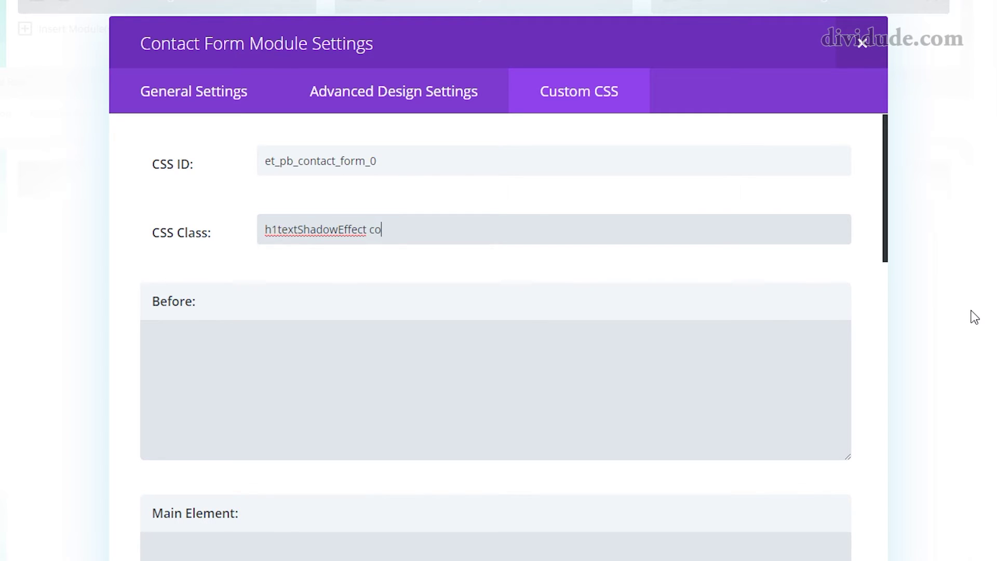
type("ntactFo")
type("rmButto")
type("n")
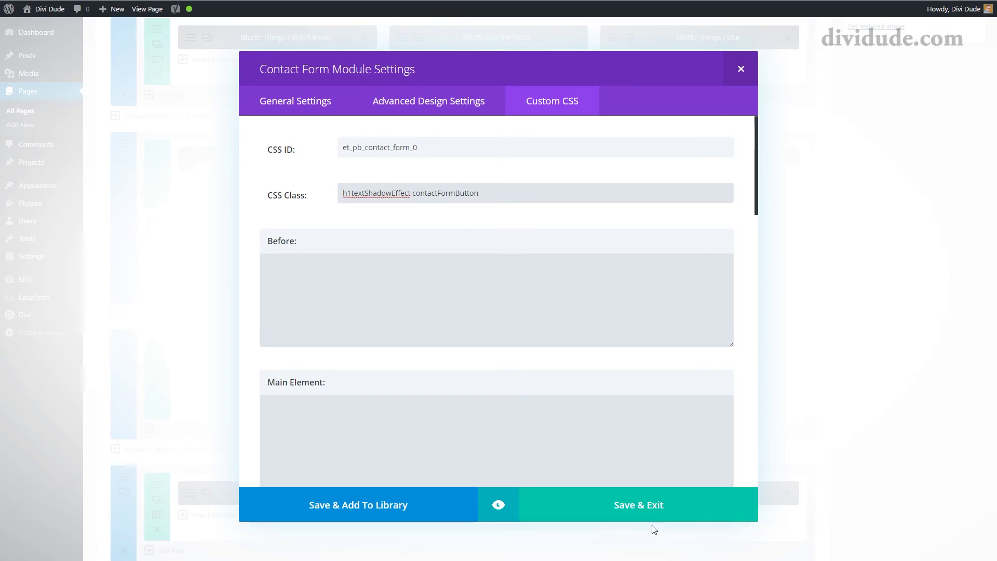
left_click(646, 508)
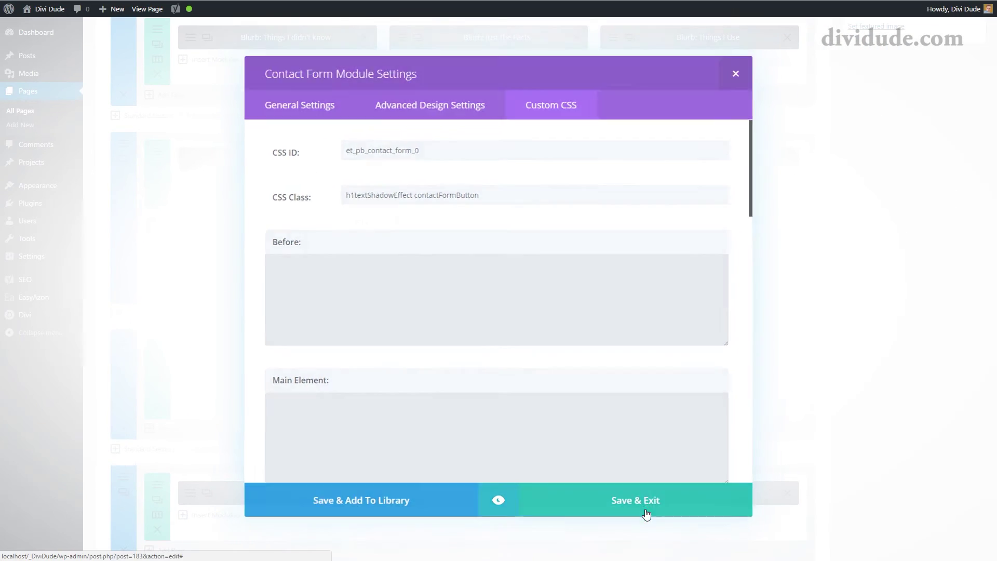
Update the page to save the contact form class change.
scroll(884, 312, "up", 5)
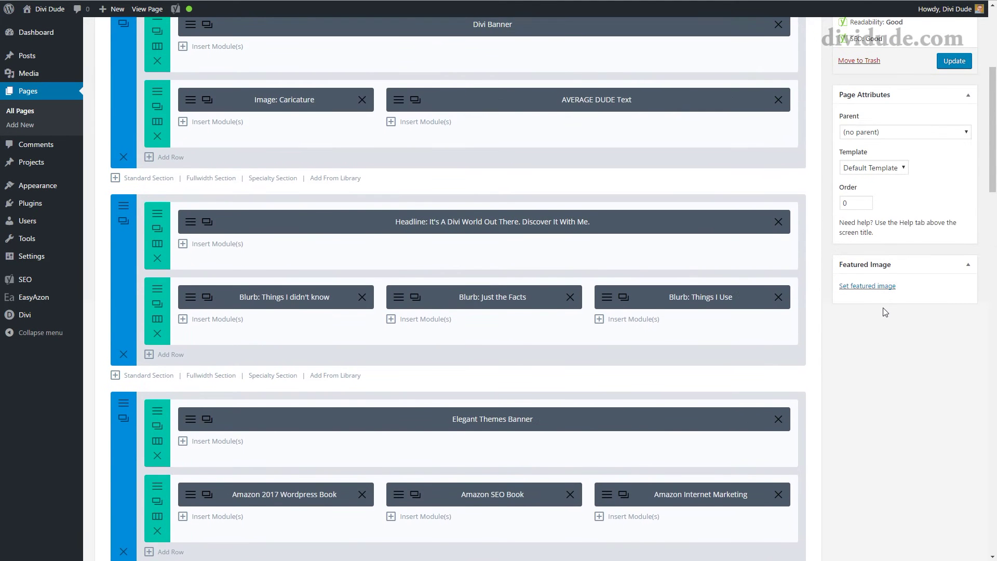
scroll(884, 312, "up", 2)
left_click(955, 166)
mouse_move(25, 314)
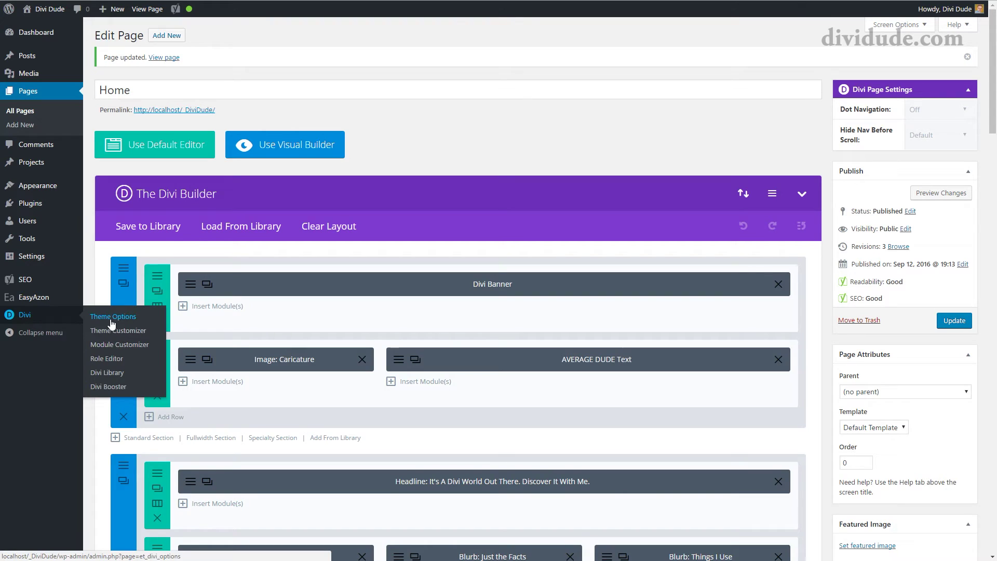
Open the Integration tab in Divi Theme Options and place the cursor in the head code field.
left_click(114, 317)
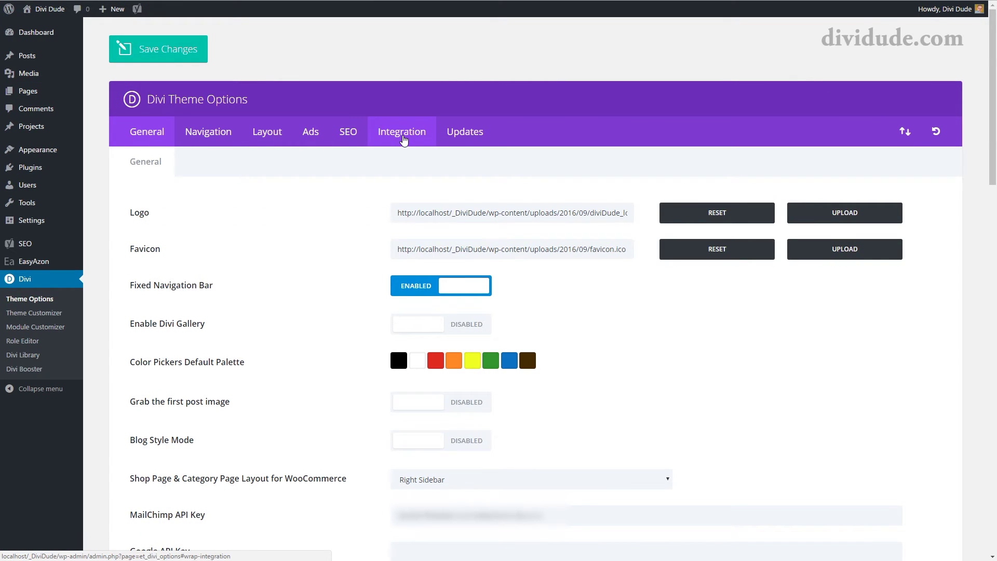
left_click(404, 140)
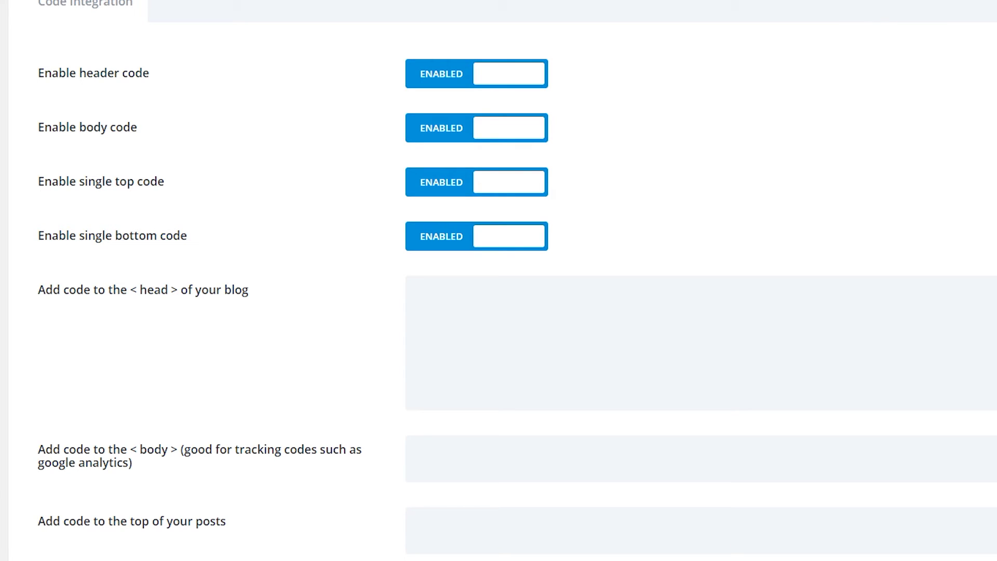
left_click(849, 345)
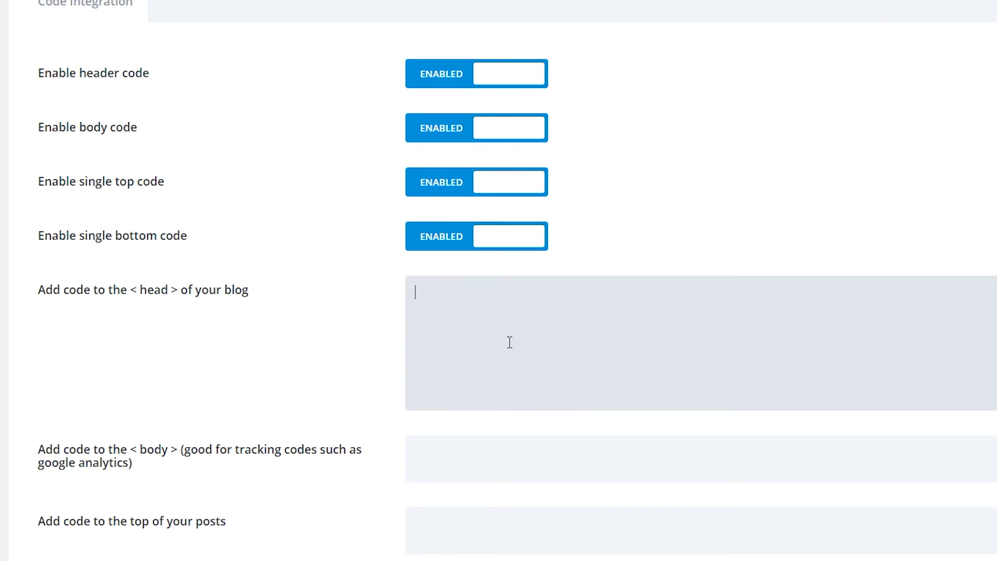
Paste the jQuery head script with class contactFormButton and button text 'Mail Me', then save.
type("<script type=\"text/javascript\"> jQuery( document ).ready(function() { jQuery('.CUSTOM_CLASS_NAME_HERE .et_pb_contact_submit').text('CUSTOM_TEXT_HERE'); }); </script>")
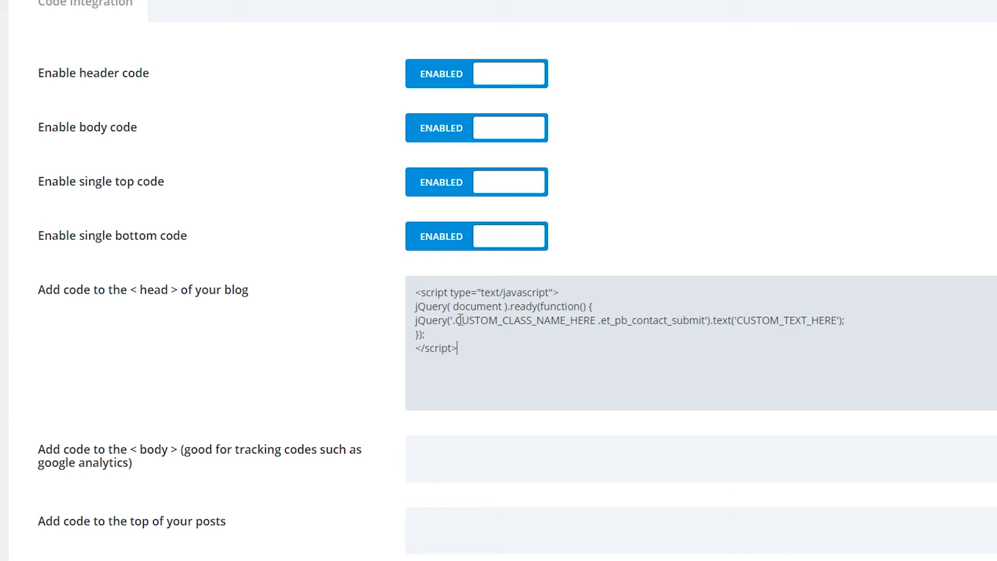
left_click_drag(456, 321, 596, 320)
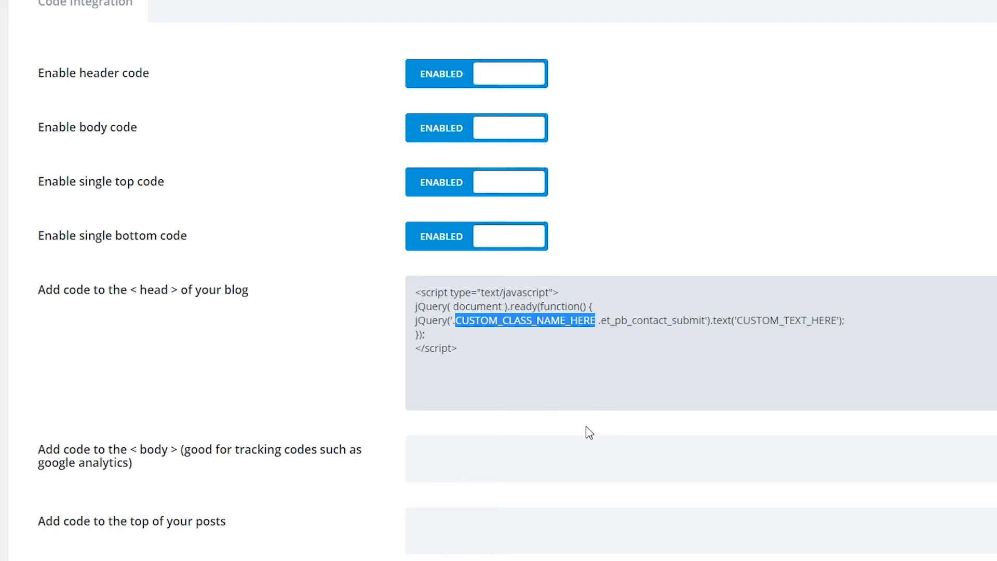
key("BackSpace")
type("con")
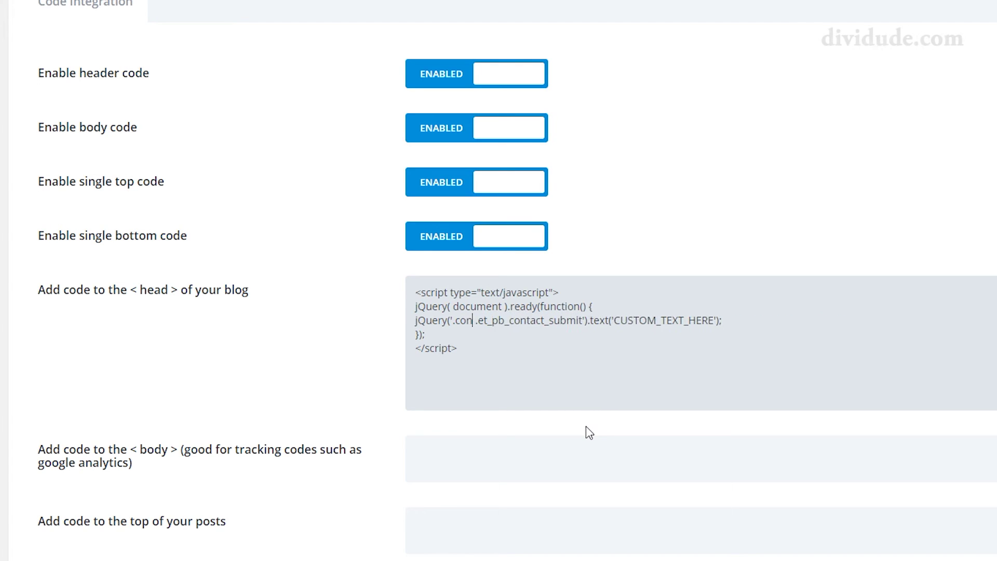
type("tactForm")
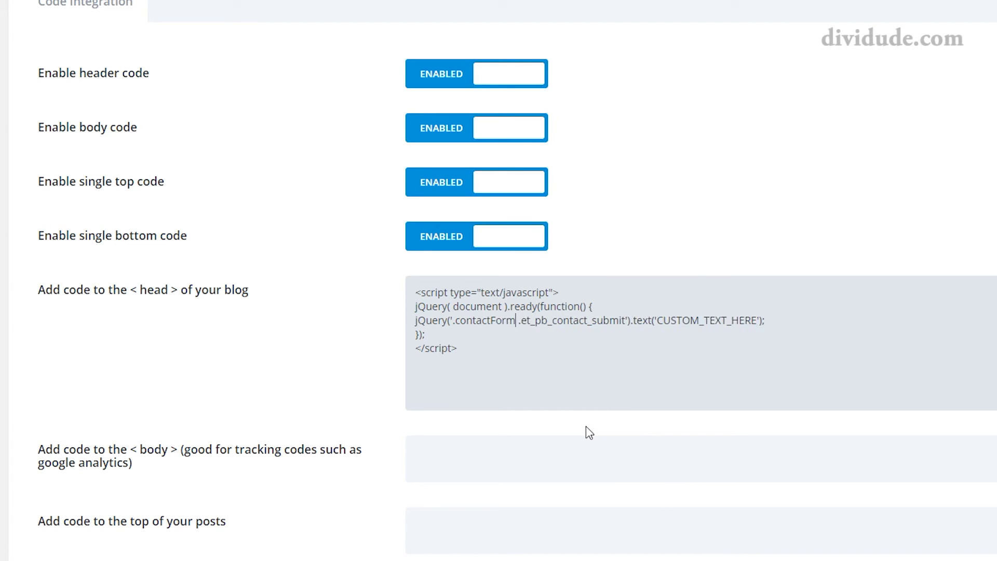
type("Button")
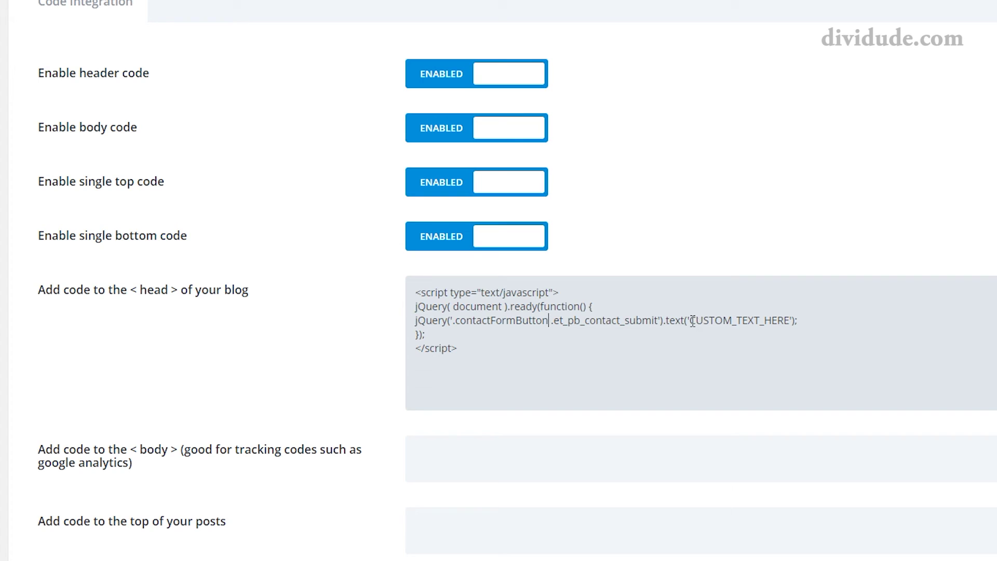
left_click_drag(690, 321, 790, 323)
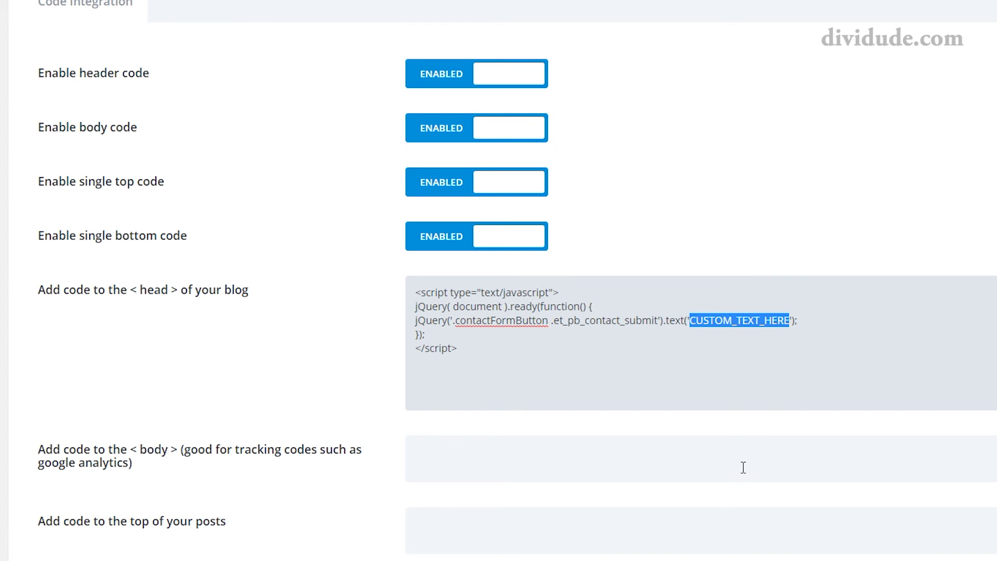
type("Mai")
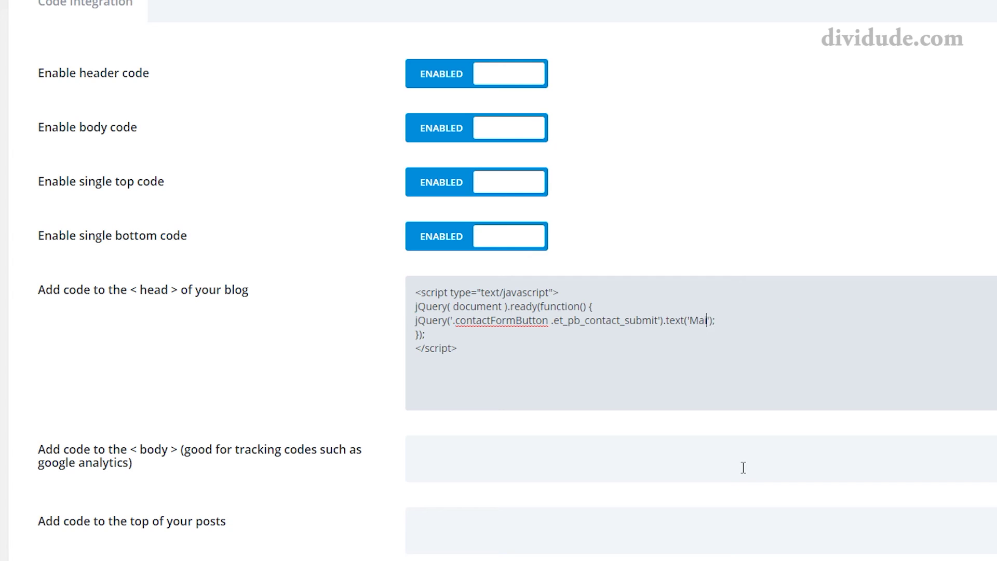
type("l Me")
key("ctrl+s")
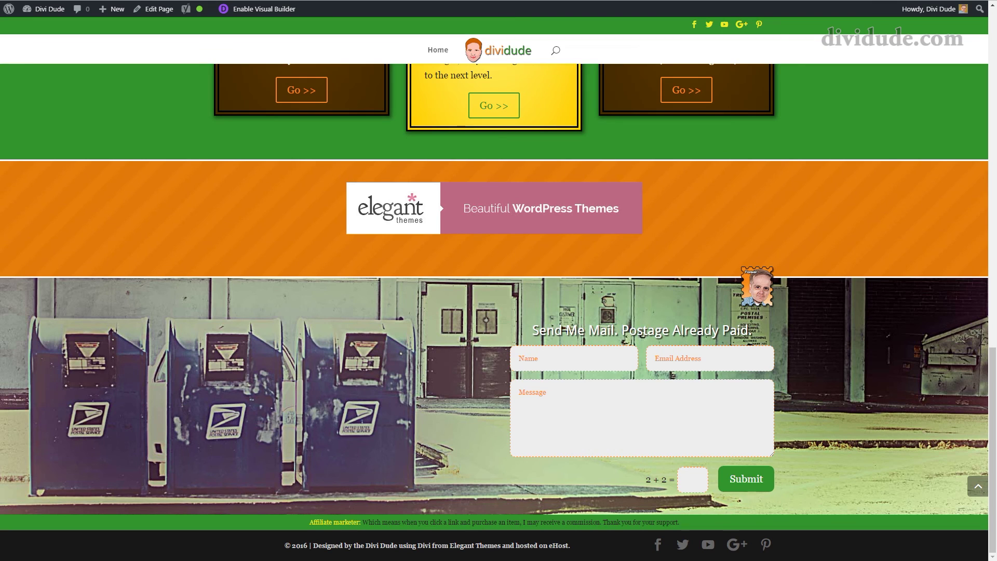
Reload the live page to check that the submit button reads 'Mail Me'.
key("F5")
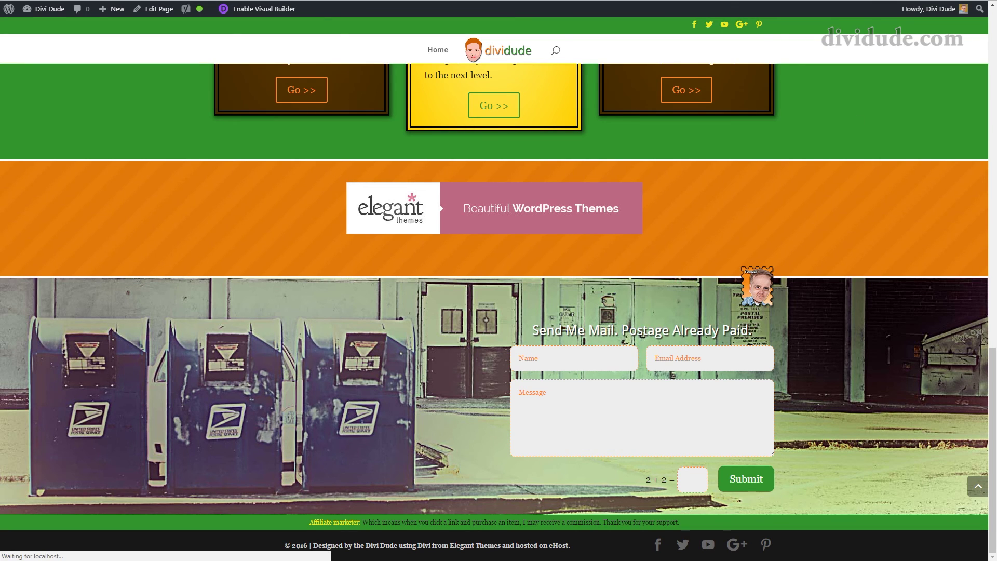